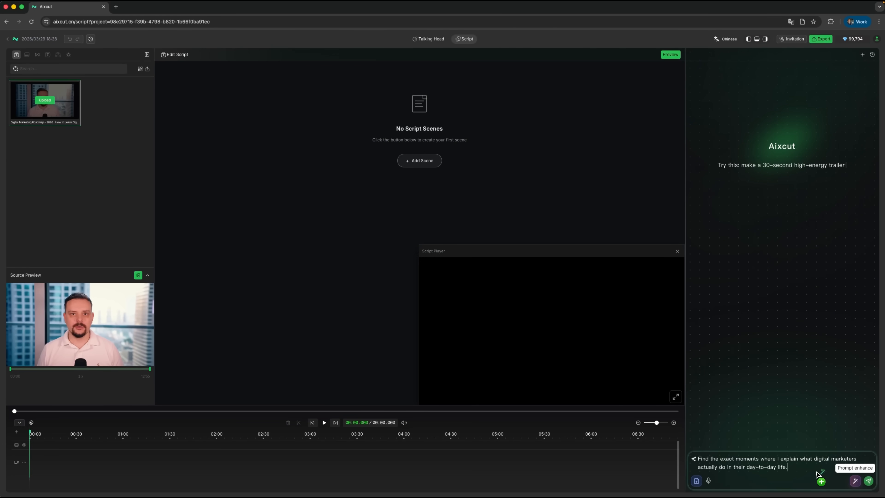
# Submit the AI-enhanced prompt for locating the digital marketers' day-to-day segments and review the returned timestamp analysis through its summary table.
pyautogui.click(854, 481)
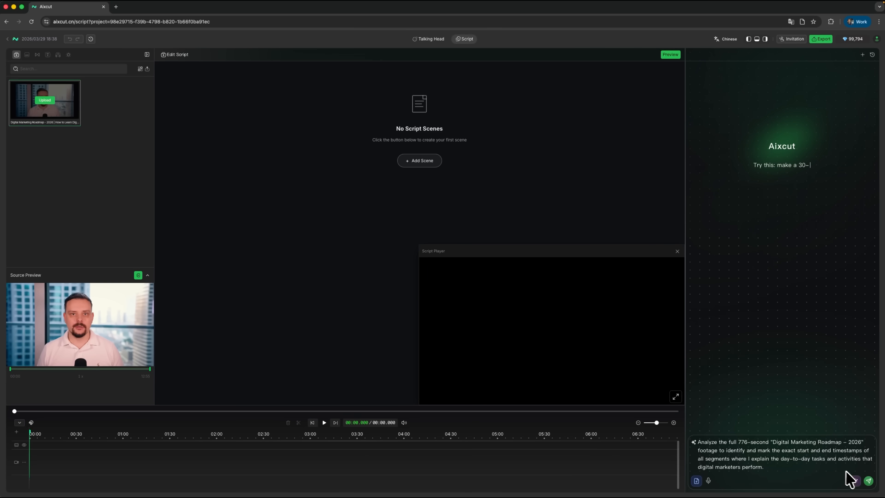
pyautogui.click(869, 481)
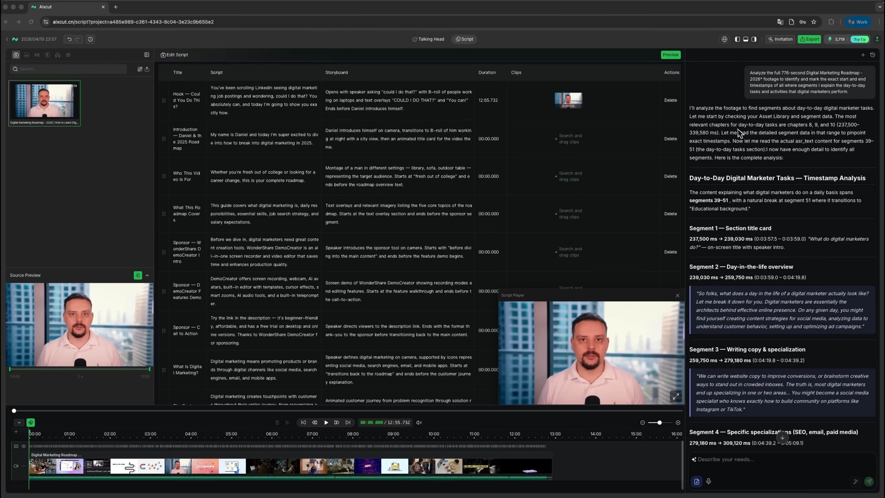
pyautogui.click(793, 117)
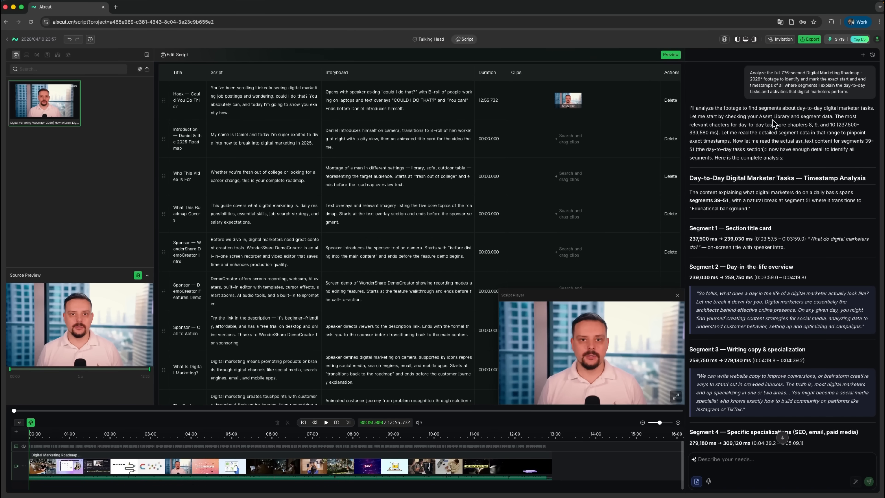
pyautogui.scroll(-3, 774, 130)
pyautogui.scroll(-10, 775, 152)
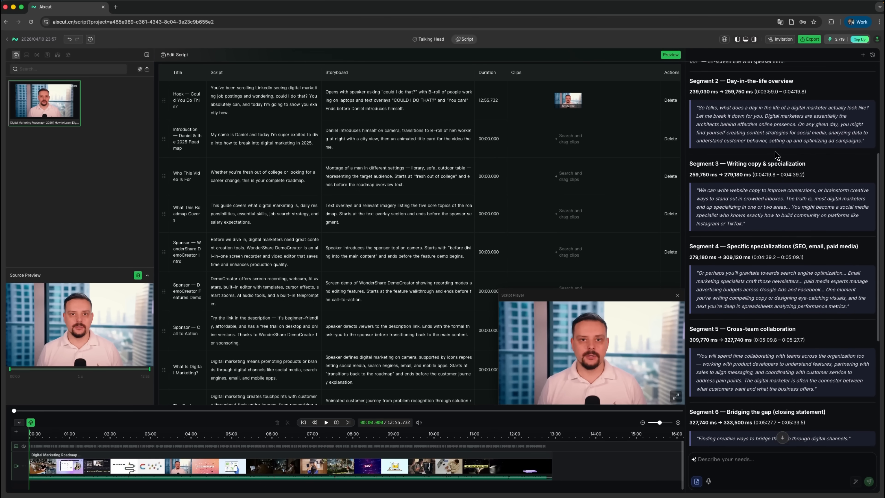
pyautogui.scroll(-8, 800, 158)
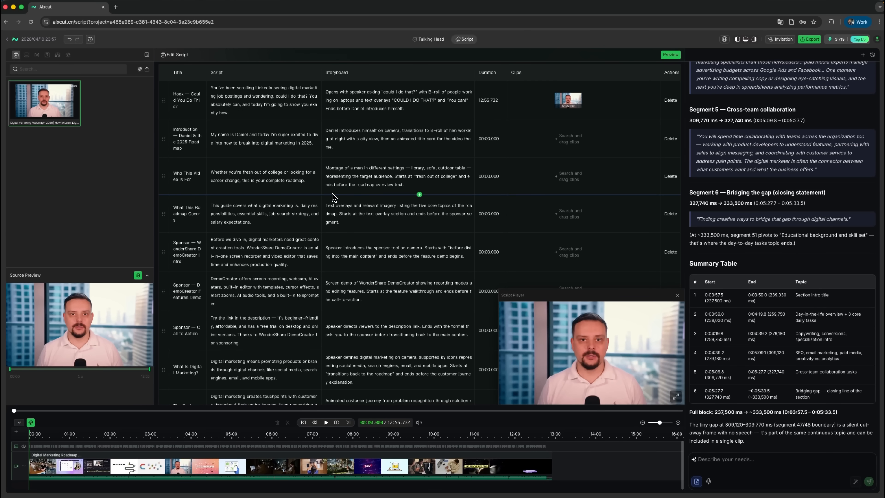
pyautogui.scroll(-5, 285, 114)
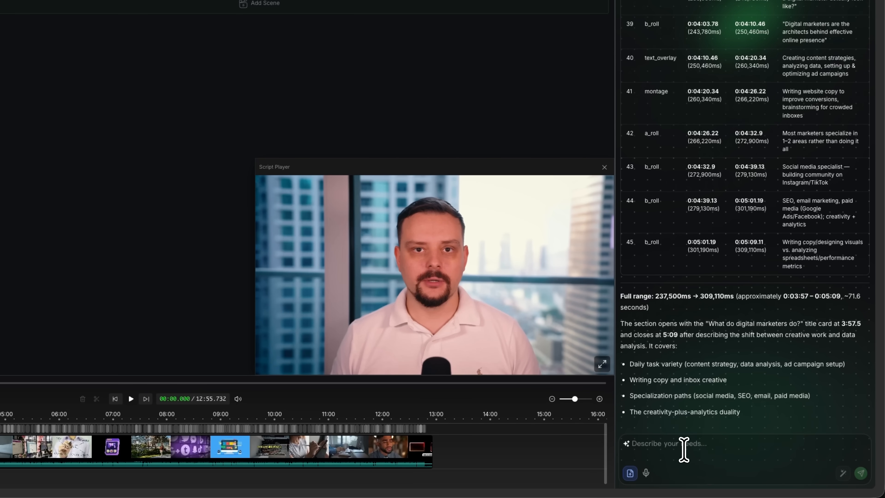
# Ask the assistant to trim the 12:55 video to 10 minutes by removing filler and secondary explanations, keeping core roadmap sections and main marketing steps.
pyautogui.click(683, 450)
pyautogui.write('The current duration is 12:55. Please trim it down to 10 minutes by removing filler and secondary explanations. Make sure to keep the core roadmap sections and main marketing steps intact.')
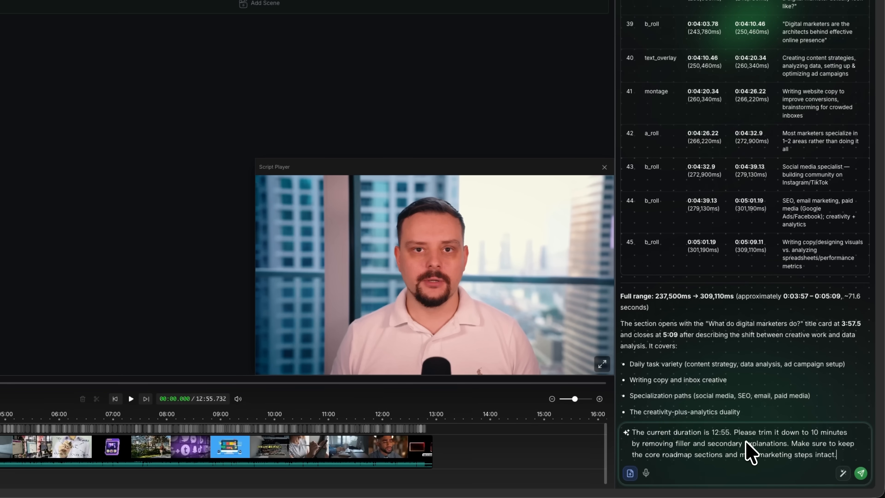
pyautogui.click(860, 473)
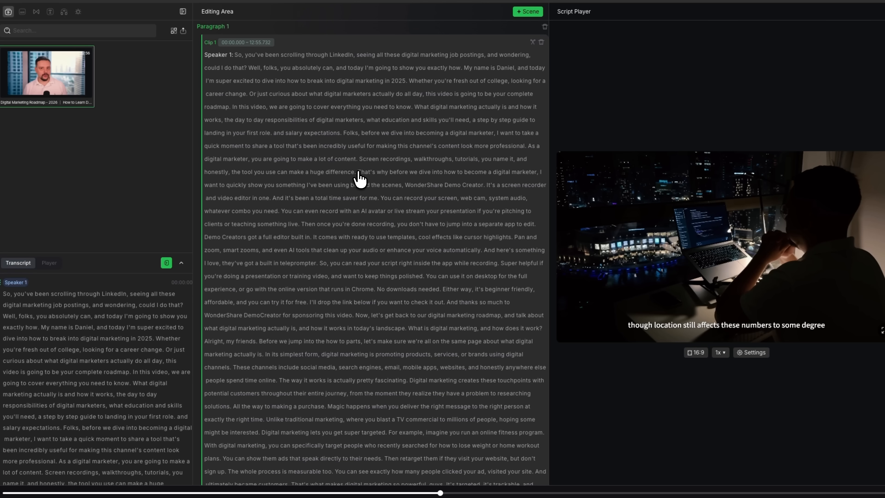
# Delete the transcript passage from "That's why before we dive into" through "screen recorder and video editor in one".
pyautogui.moveTo(365, 179); pyautogui.dragTo(269, 202)
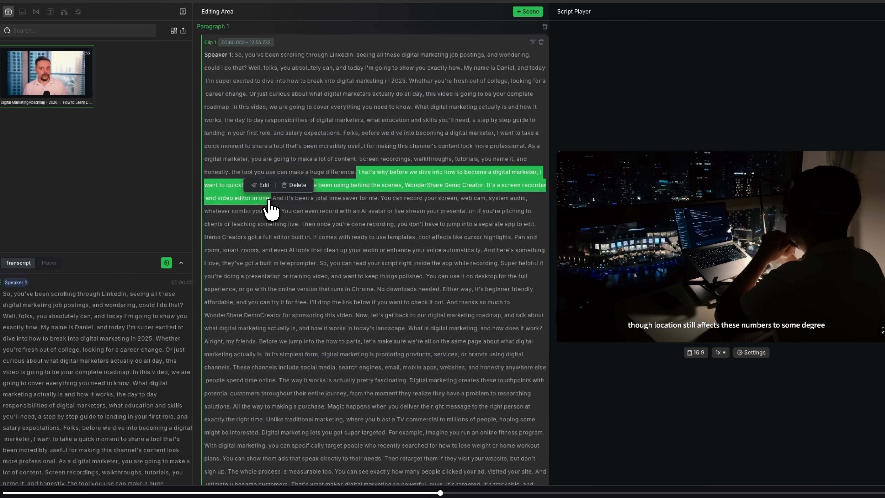
pyautogui.click(292, 189)
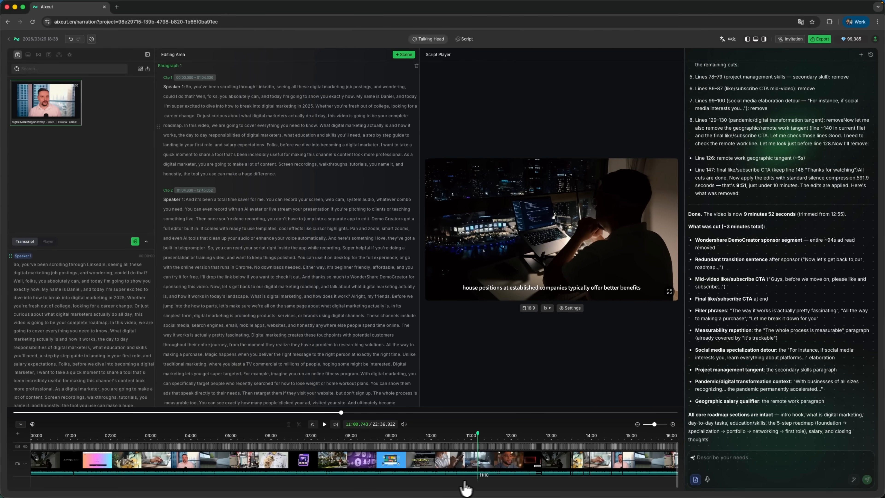
# Select the separate timeline clips one after another, ending with the clip that starts at about 14:45.
pyautogui.click(498, 464)
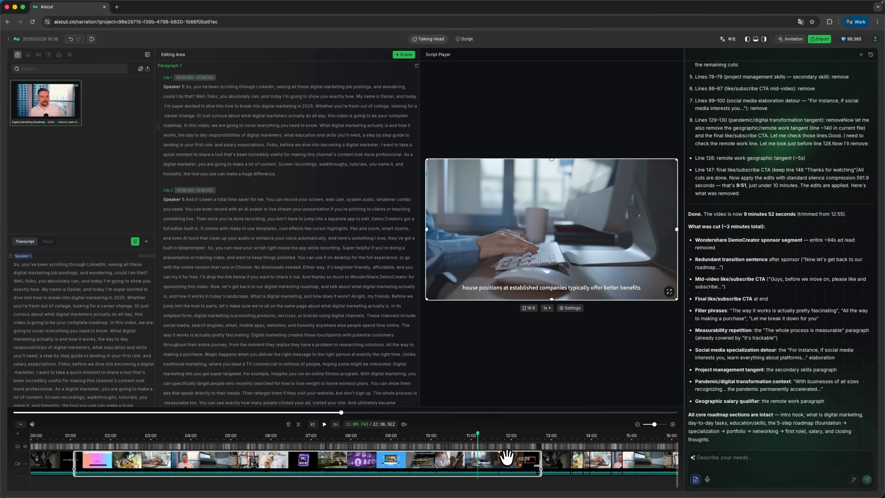
pyautogui.moveTo(507, 457)
pyautogui.mouseDown()
pyautogui.moveTo(488, 457)
pyautogui.moveTo(502, 456)
pyautogui.mouseUp()
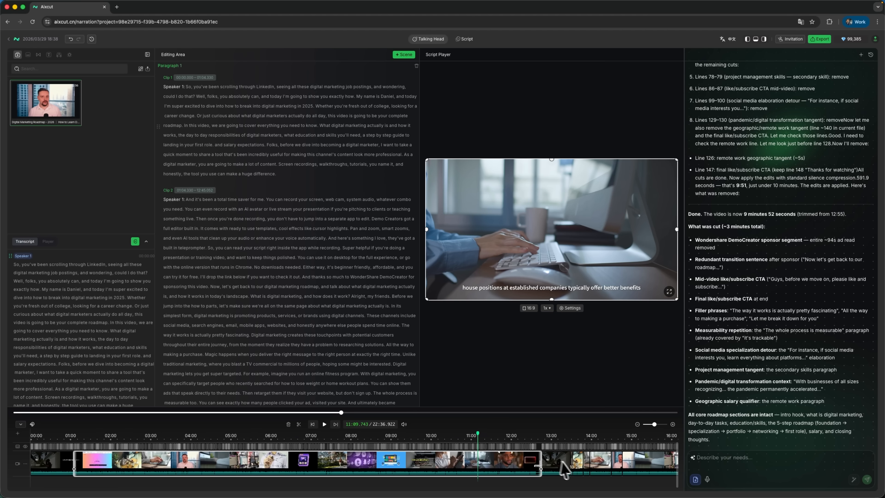
pyautogui.click(574, 461)
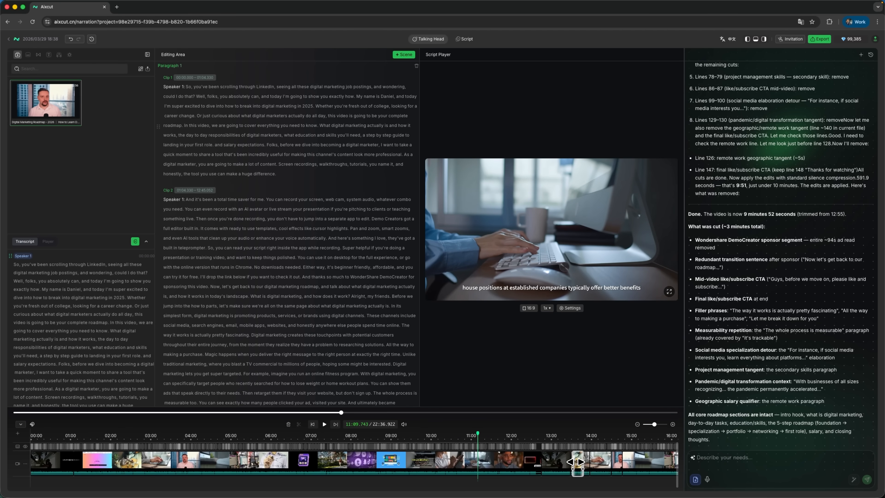
pyautogui.click(597, 462)
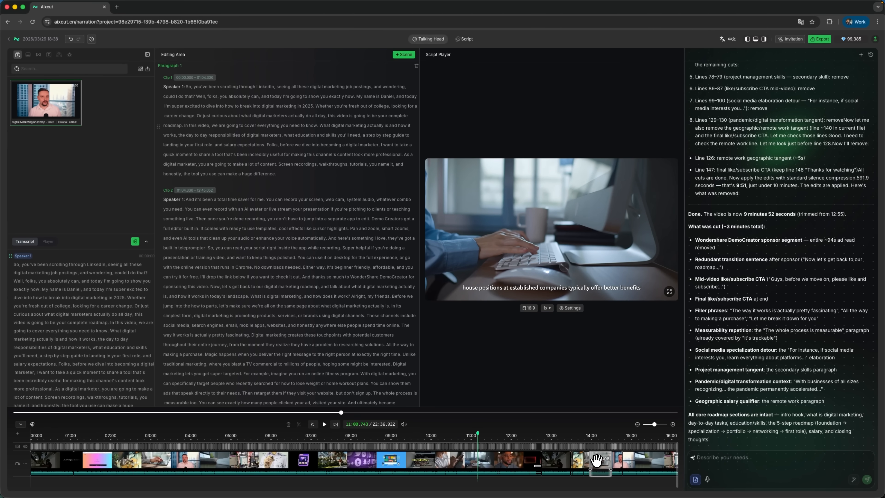
pyautogui.moveTo(596, 461); pyautogui.dragTo(626, 461)
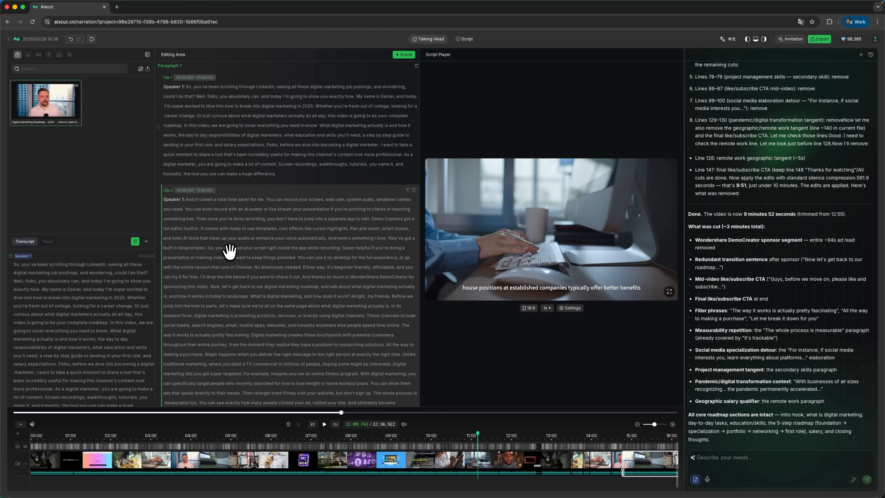
# Delete the transcript sentence from "Or perhaps you'll gravitate toward" to "top of Google", along with the selected timeline clip.
pyautogui.scroll(-2, 287, 251)
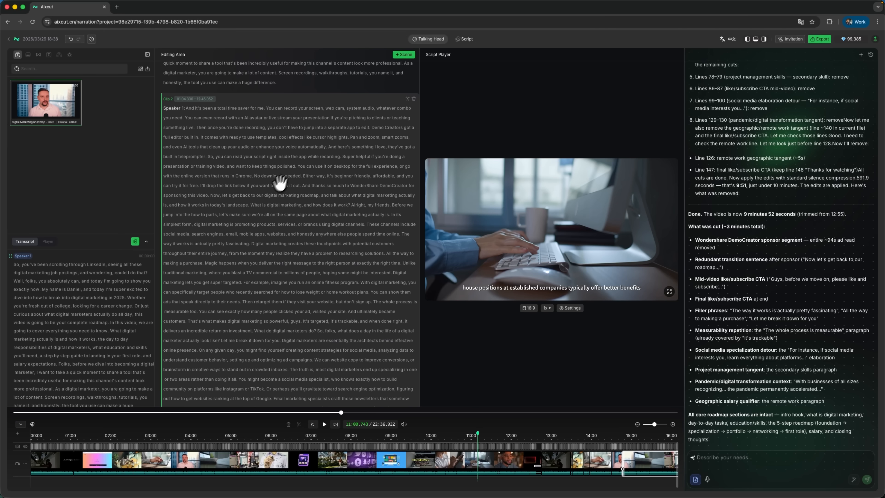
pyautogui.scroll(-2, 278, 196)
pyautogui.scroll(-3, 278, 196)
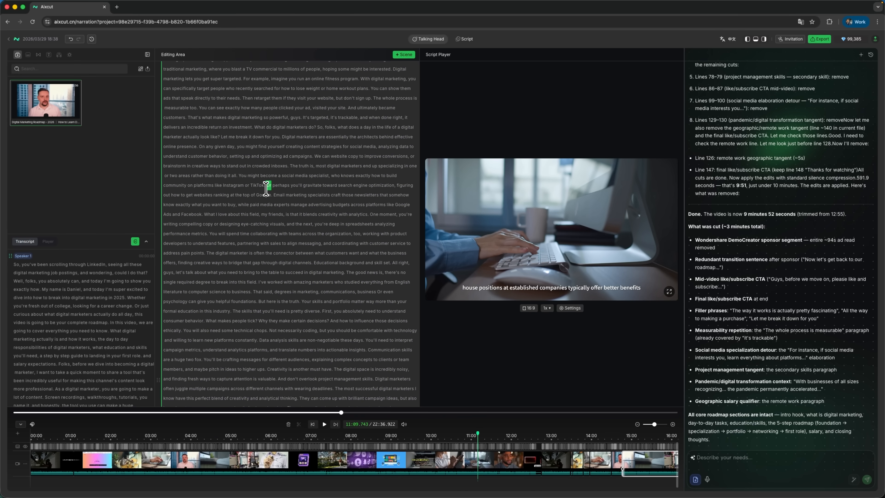
pyautogui.moveTo(285, 195); pyautogui.dragTo(281, 200)
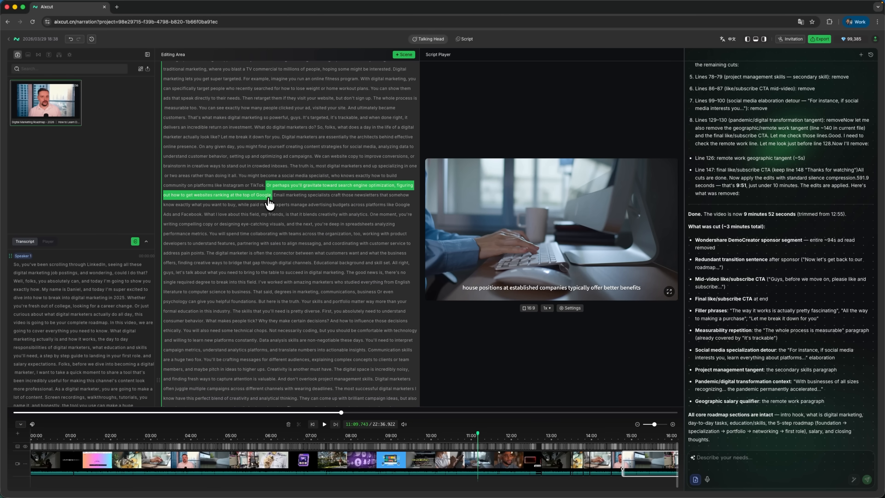
pyautogui.moveTo(268, 199); pyautogui.dragTo(269, 199)
pyautogui.press('Delete')
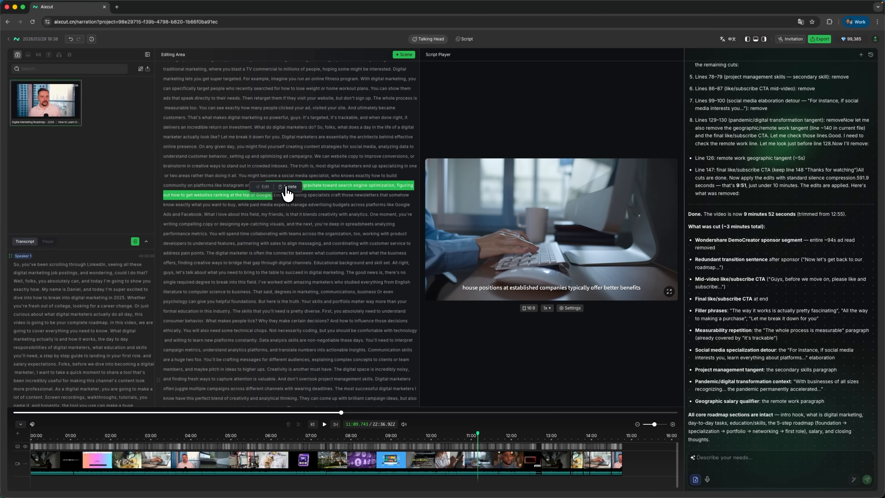
pyautogui.click(288, 187)
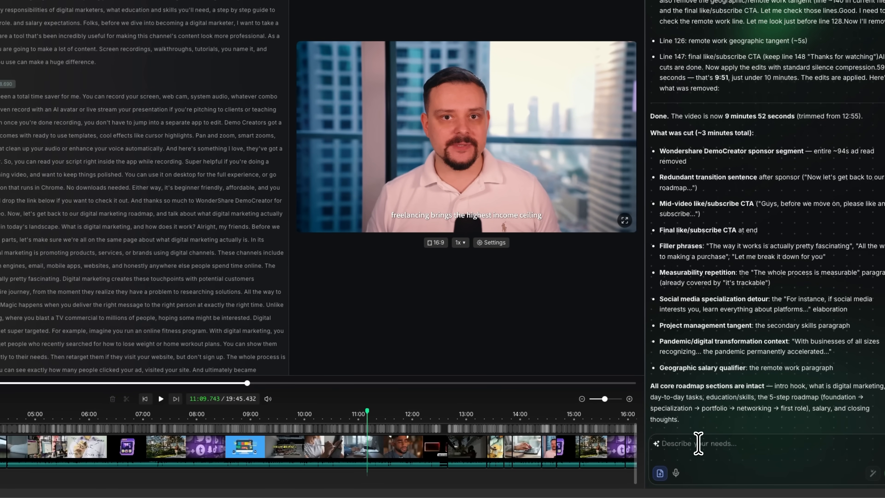
# Paste and submit the prompt to reverse-engineer the edit from a pre-written script, matching original footage to five new Digital Marketing Roadmap sections.
pyautogui.click(698, 443)
pyautogui.hotkey('ctrl', 'v')
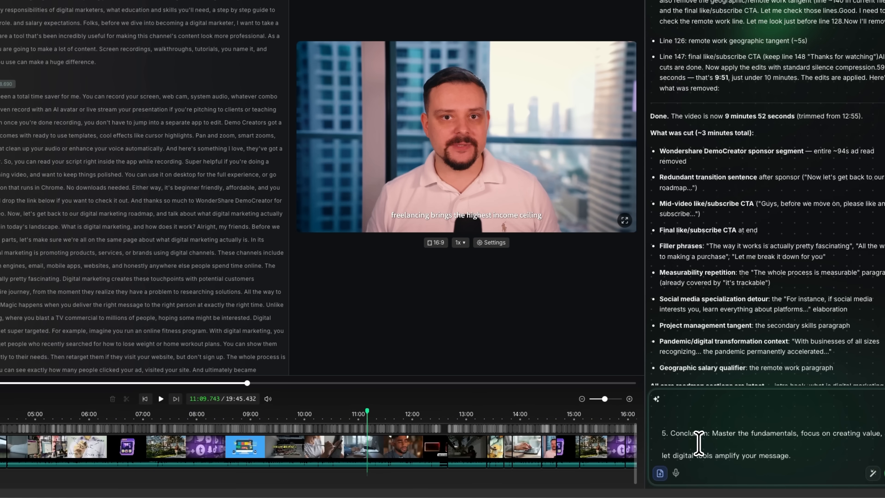
pyautogui.scroll(10, 699, 443)
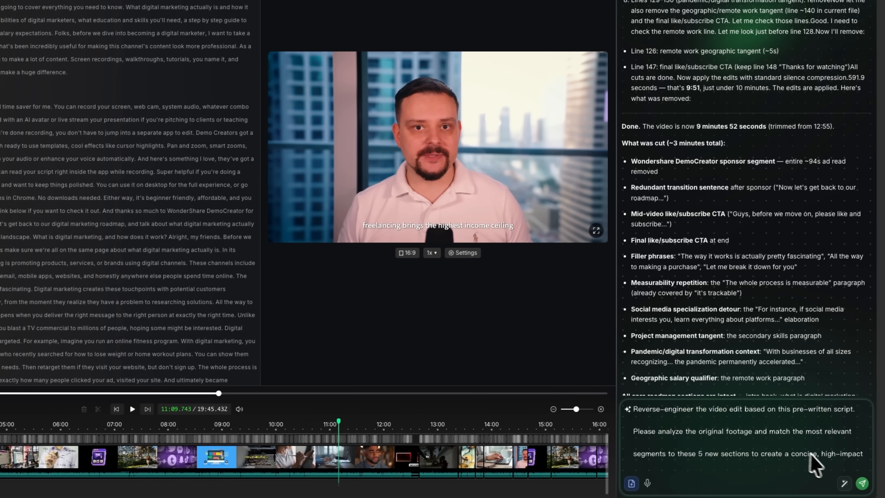
pyautogui.click(862, 483)
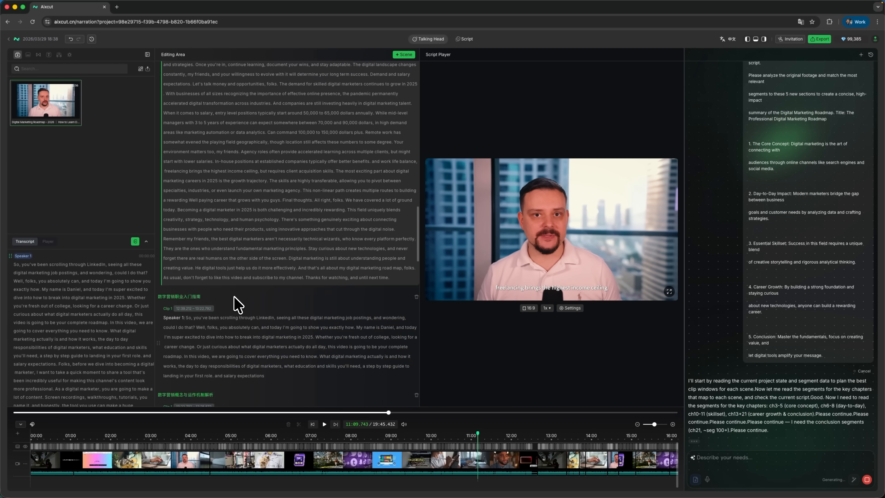
# Examine the titled sections and their clips that follow the original paragraph in the transcript.
pyautogui.scroll(-8, 234, 296)
pyautogui.scroll(-15, 234, 297)
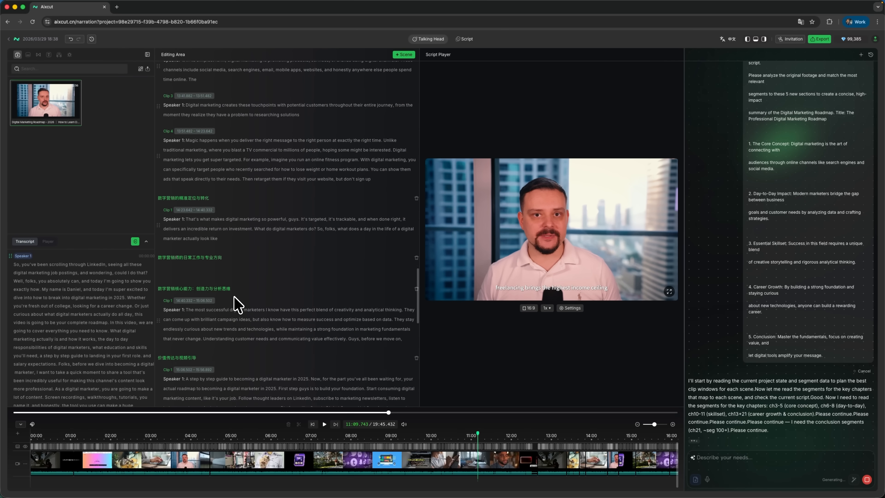
pyautogui.scroll(-8, 237, 306)
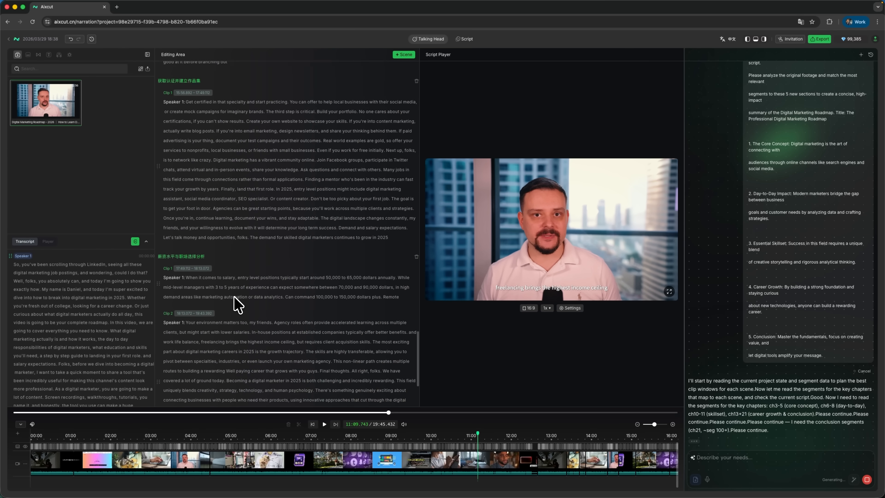